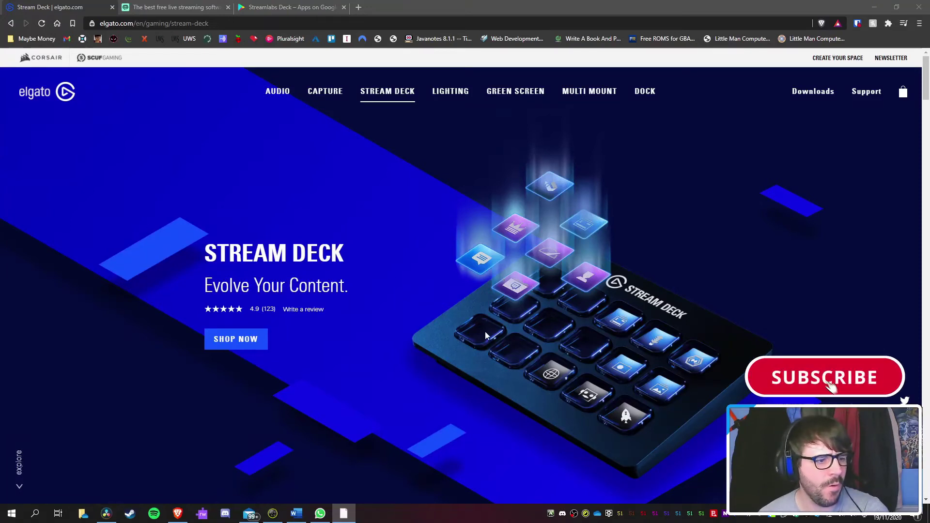
- Scroll the Elgato Stream Deck page and open its store panel with pricing
scroll(486, 336, down, 8)
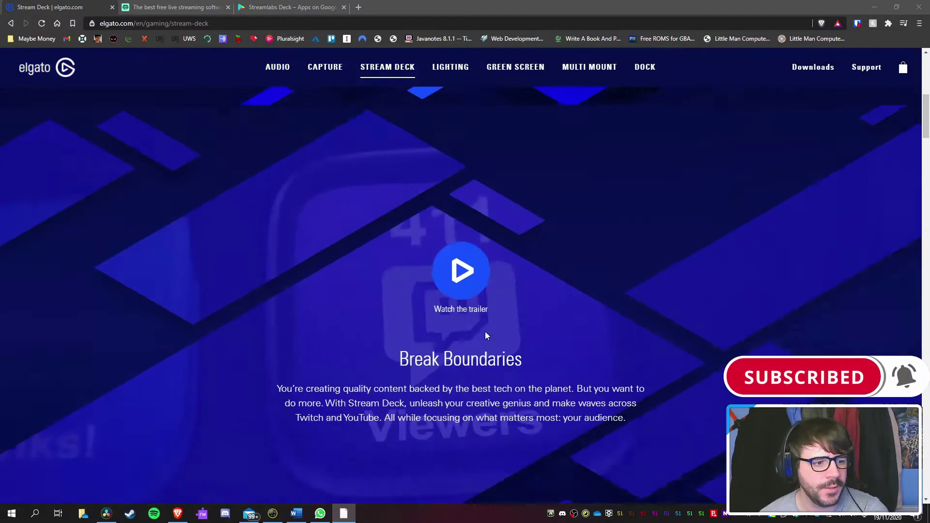
scroll(487, 336, down, 15)
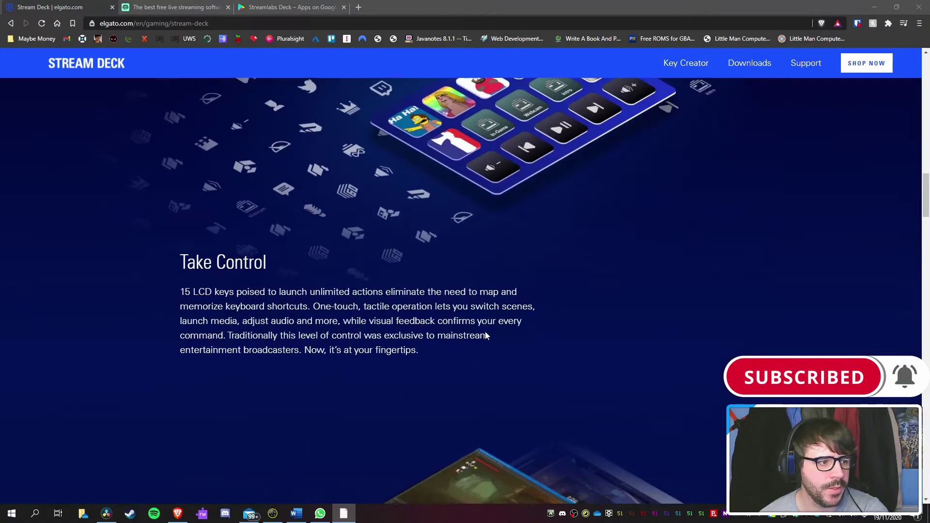
scroll(486, 335, down, 10)
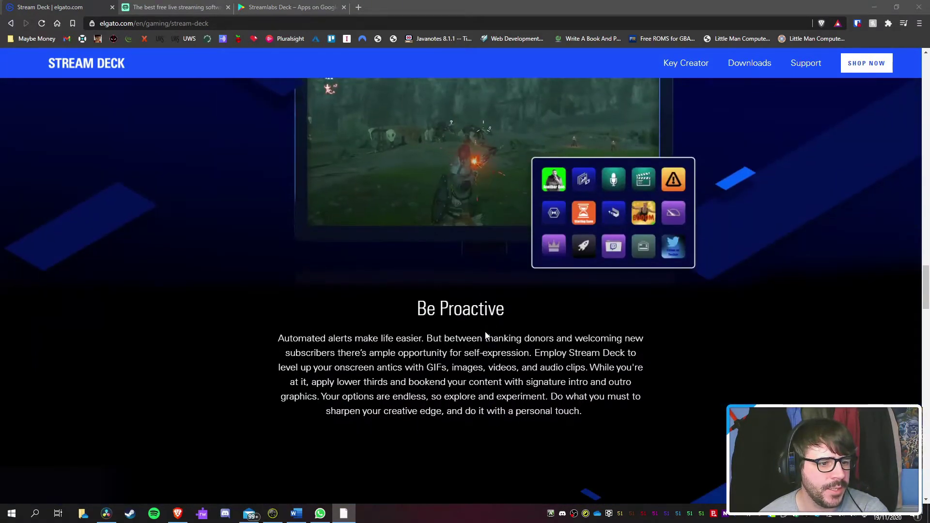
scroll(486, 335, up, 20)
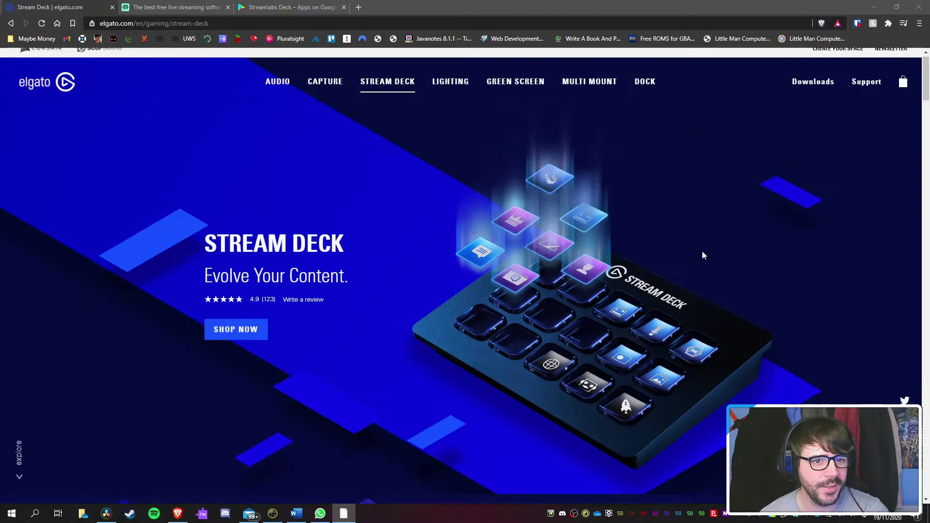
scroll(704, 256, down, 10)
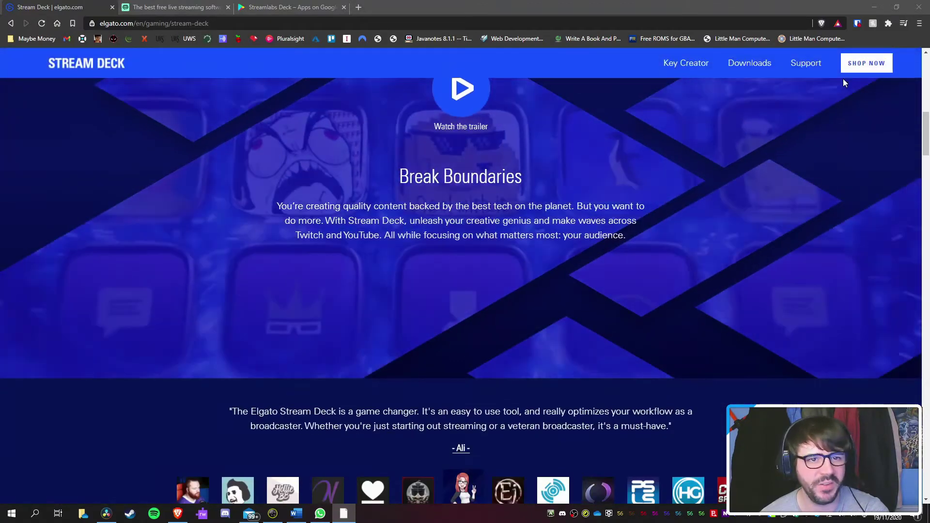
click(870, 61)
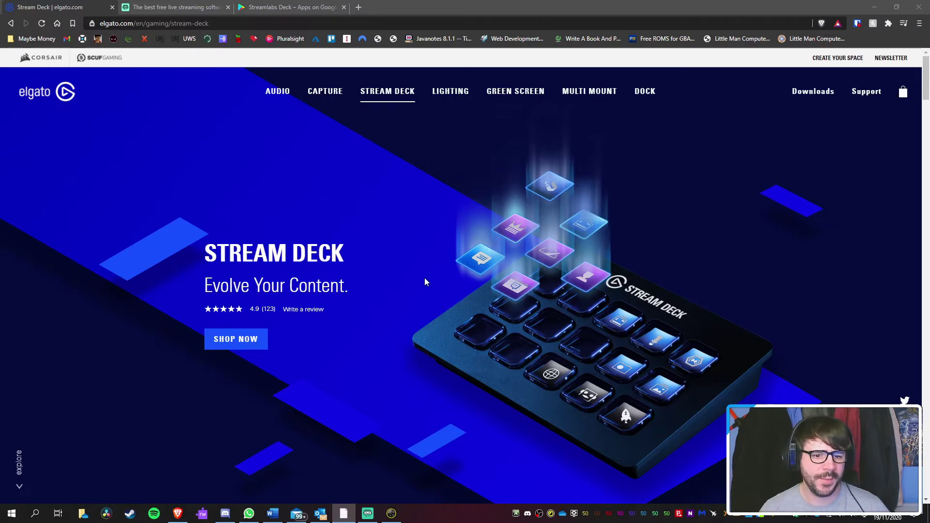
- Browse further down and reopen the Stream Deck store panel at £139.99 with free shipping
scroll(487, 247, down, 15)
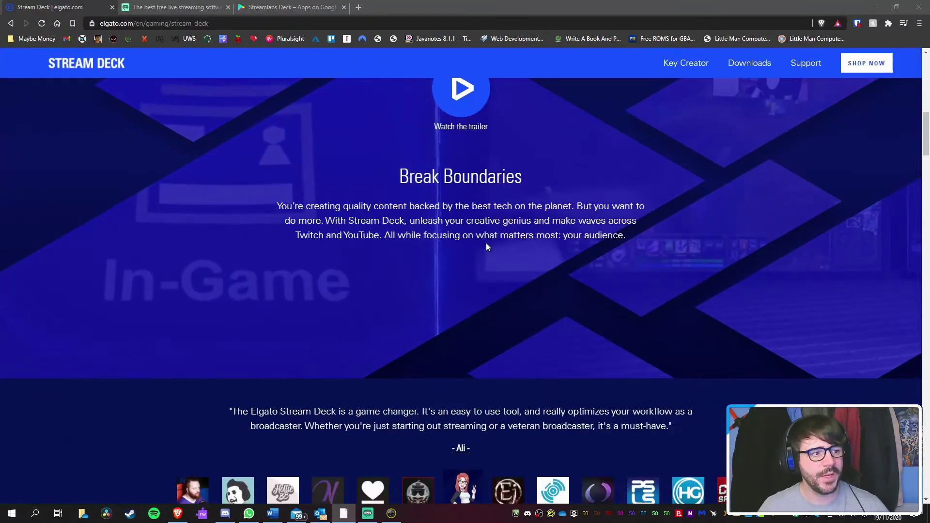
scroll(487, 247, up, 2)
scroll(487, 246, down, 15)
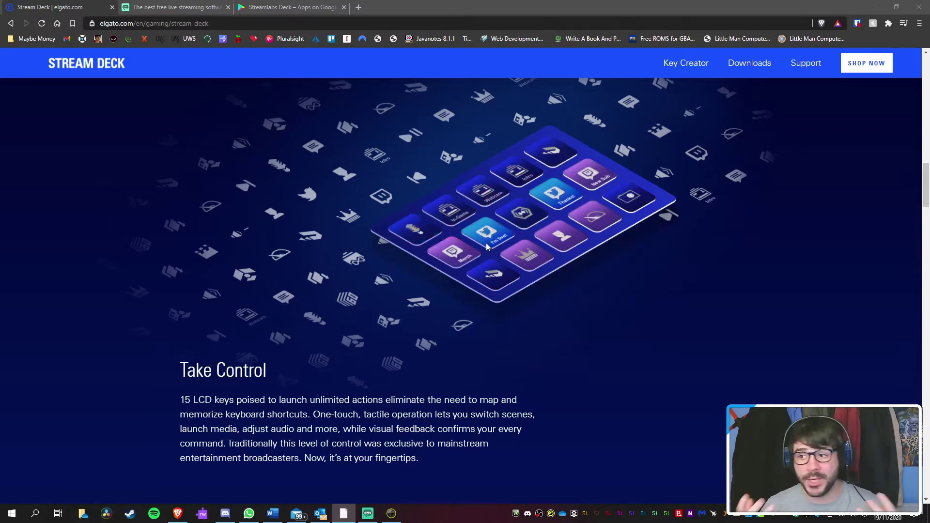
scroll(487, 247, down, 5)
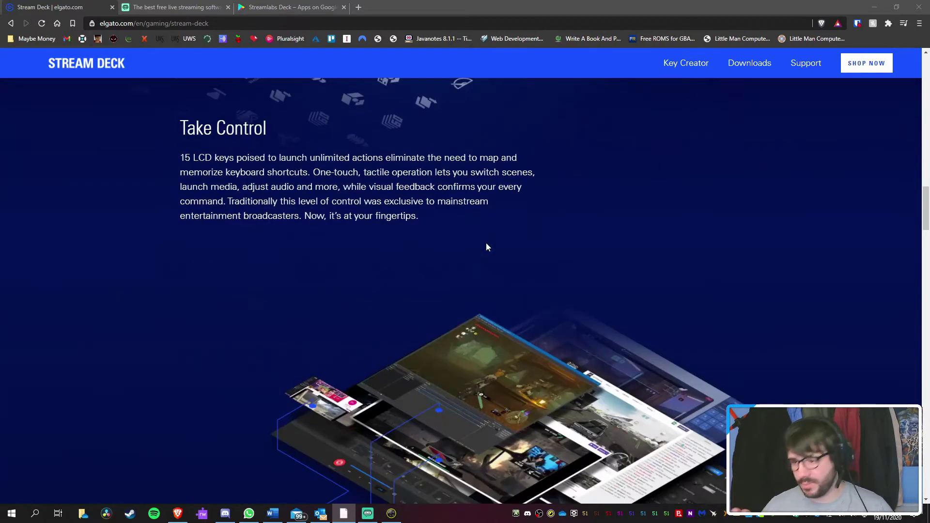
scroll(486, 247, down, 20)
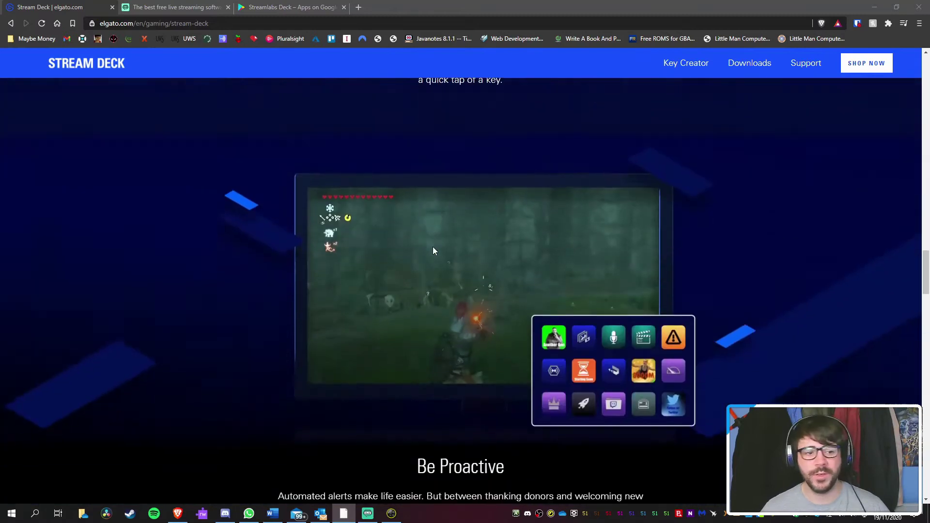
scroll(379, 269, down, 15)
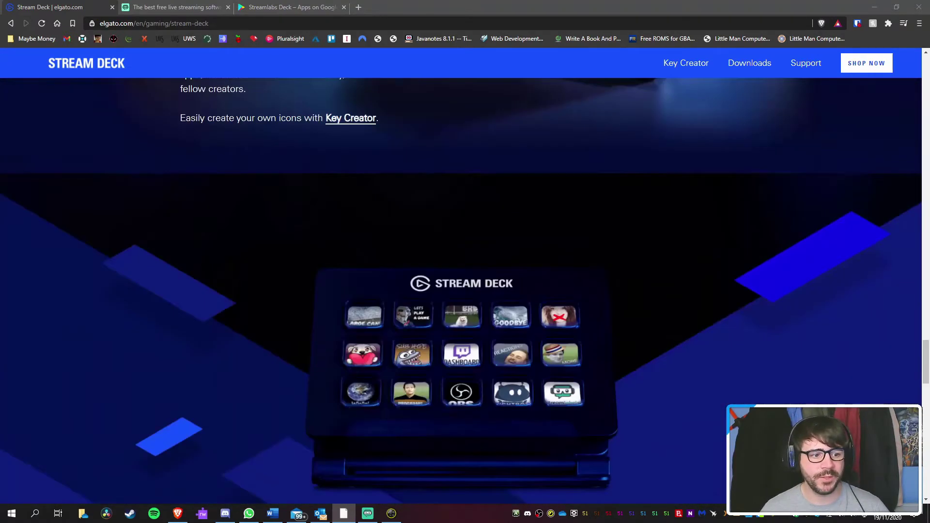
scroll(378, 269, down, 15)
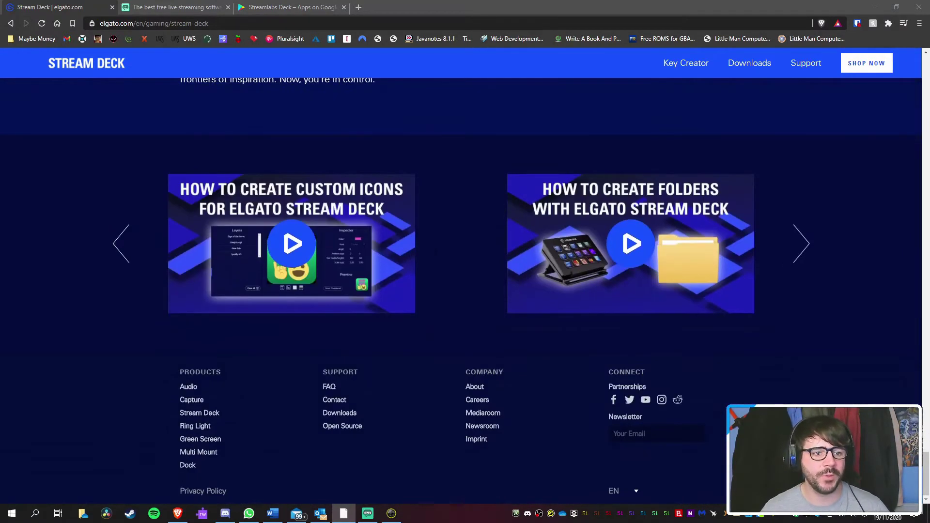
scroll(379, 269, up, 20)
scroll(436, 251, up, 20)
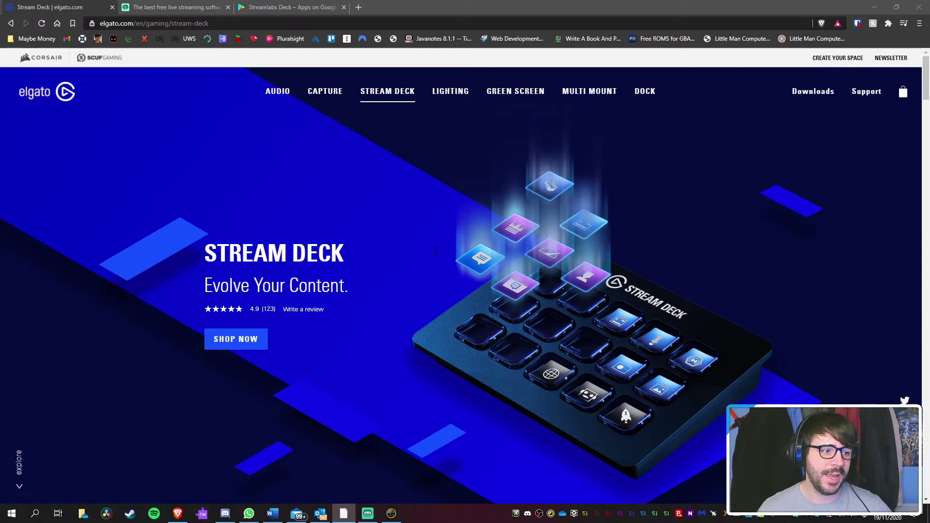
scroll(272, 311, down, 1)
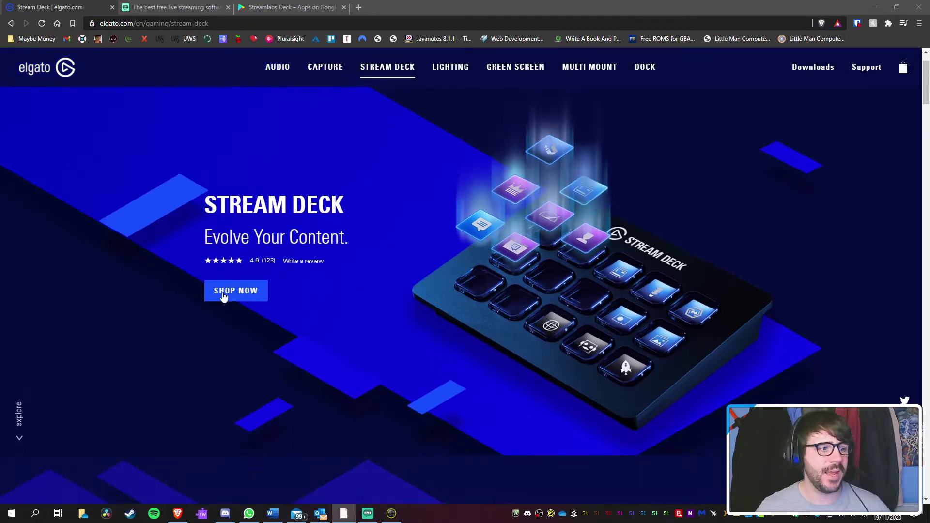
click(227, 293)
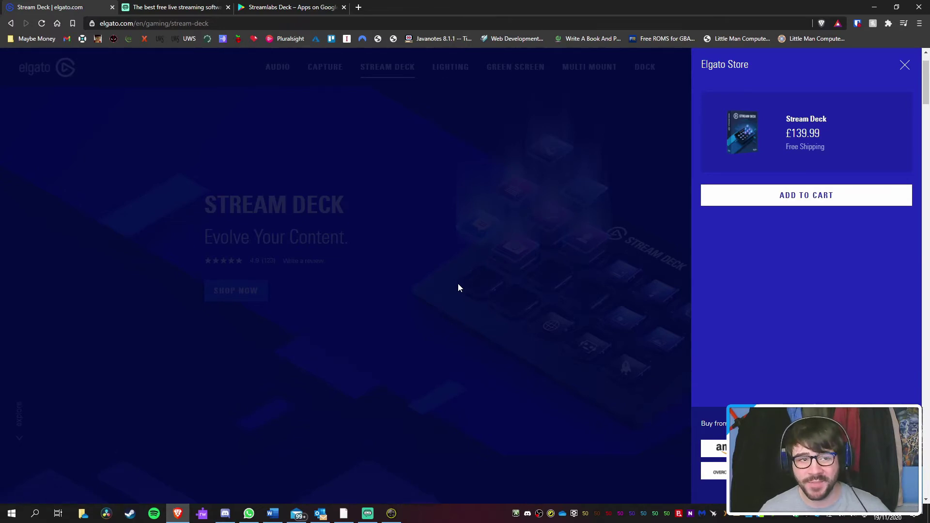
- View the Streamlabs Deck listing on Google Play, then go to the streamlabs.com homepage tab
click(288, 7)
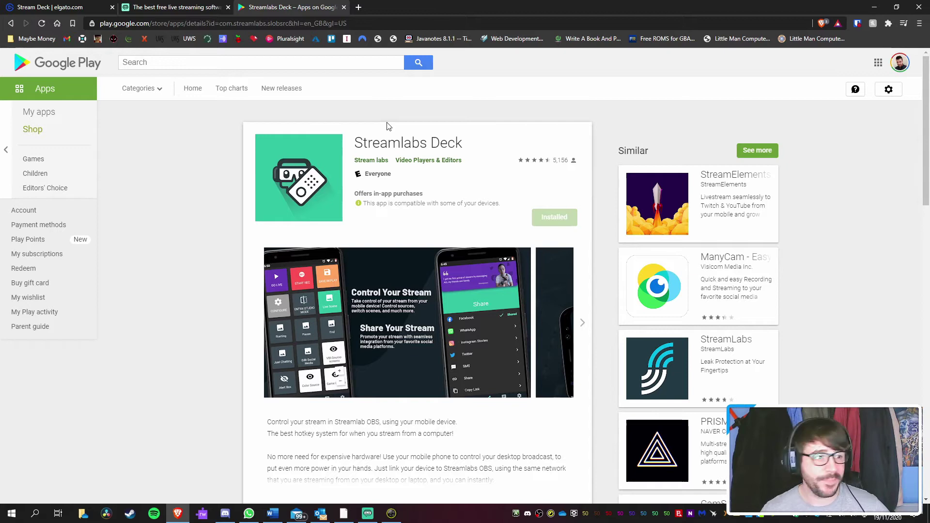
click(146, 7)
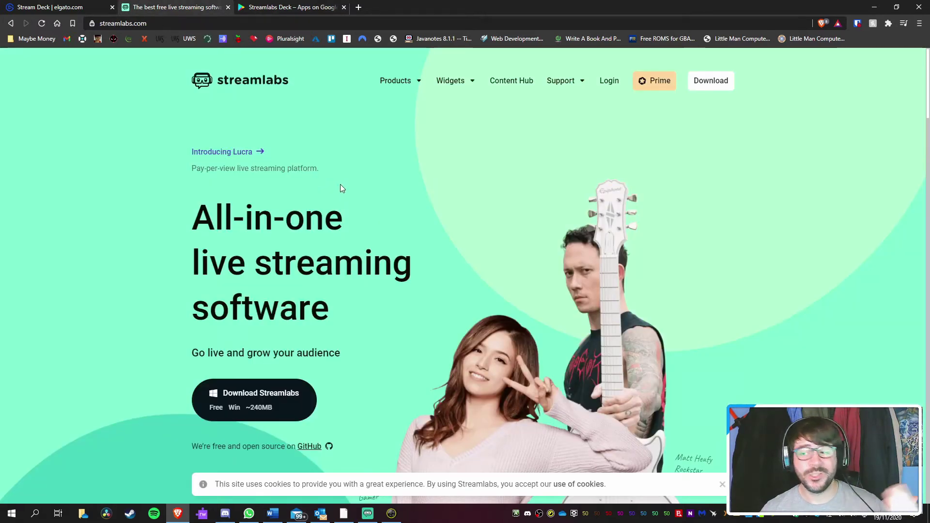
- Shrink the Mini Feed to enlarge the preview, then cycle through the scenes, ending on Stream Ending
click(369, 515)
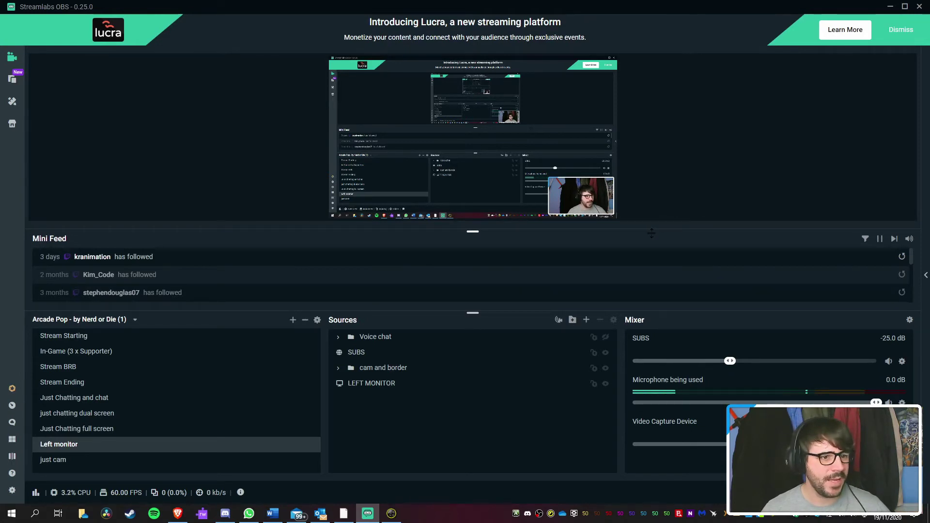
drag(652, 233, 648, 285)
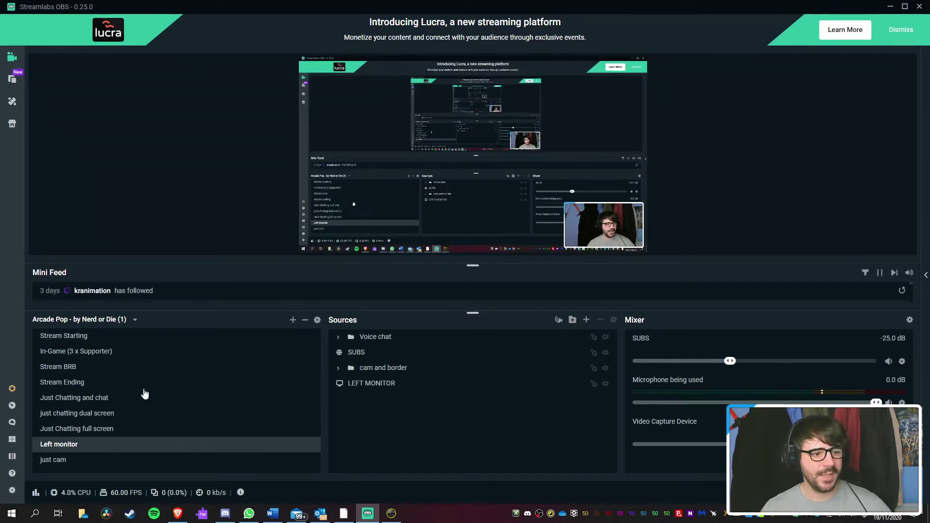
click(98, 335)
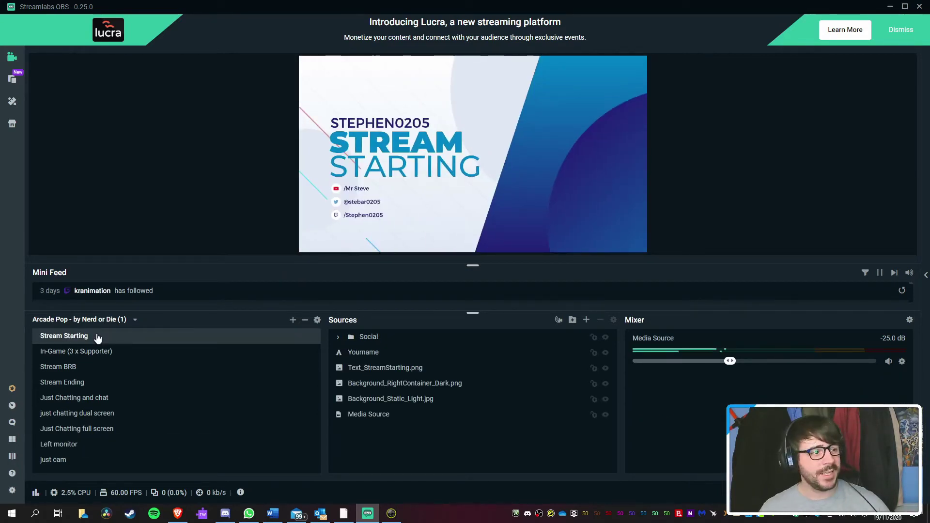
click(107, 351)
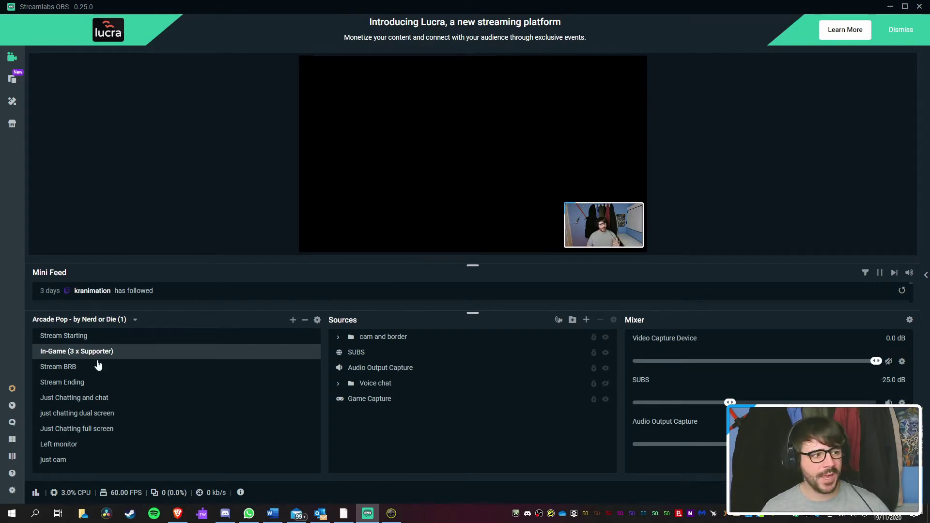
click(87, 367)
click(75, 385)
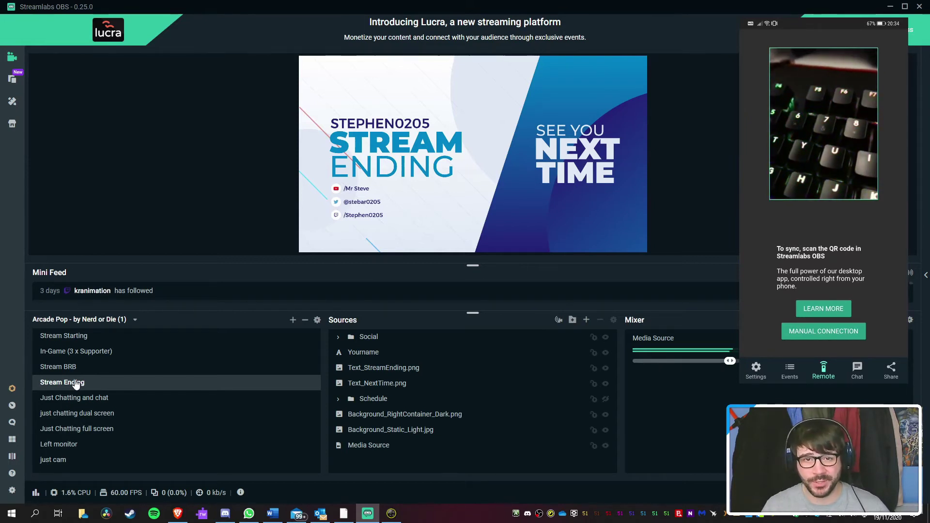
- Open Settings › Remote Control and reveal the pairing QR code for the Streamlabs Deck app
click(12, 490)
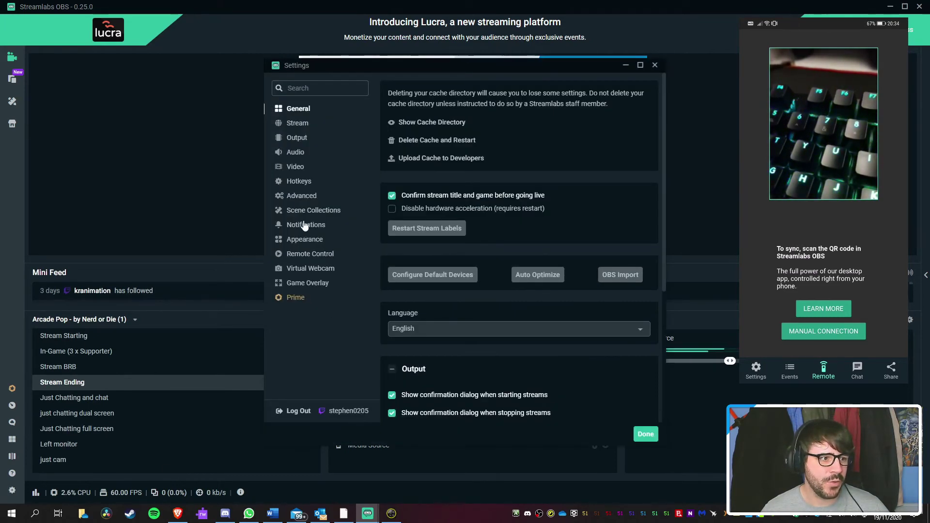
click(314, 254)
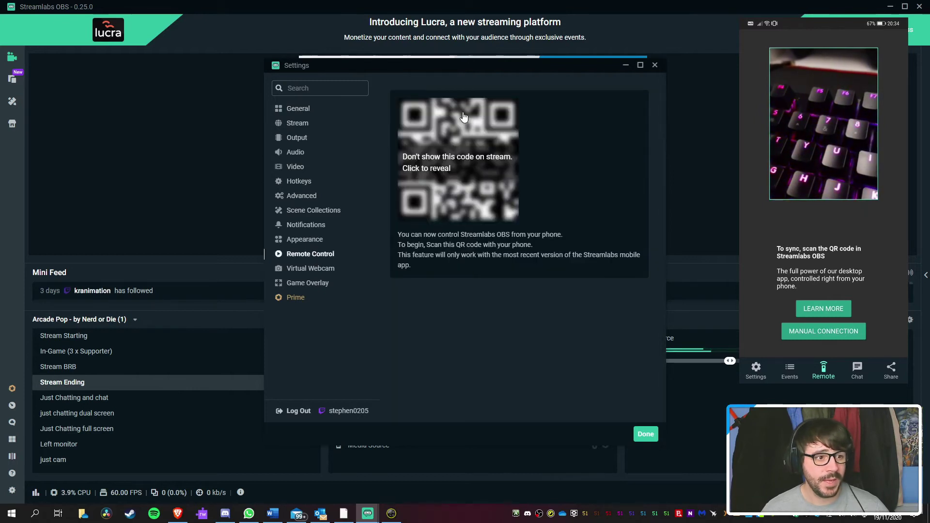
click(456, 148)
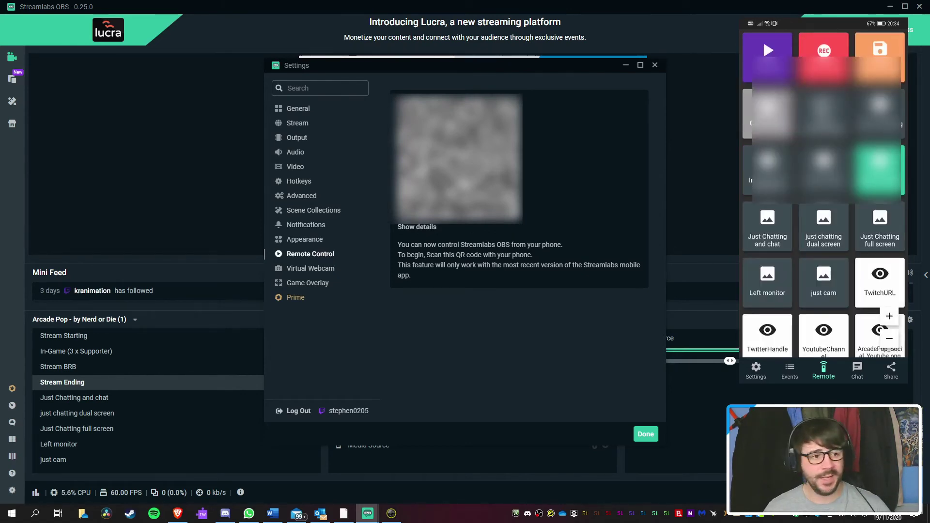
- Close the Streamlabs OBS settings window with Done
click(644, 434)
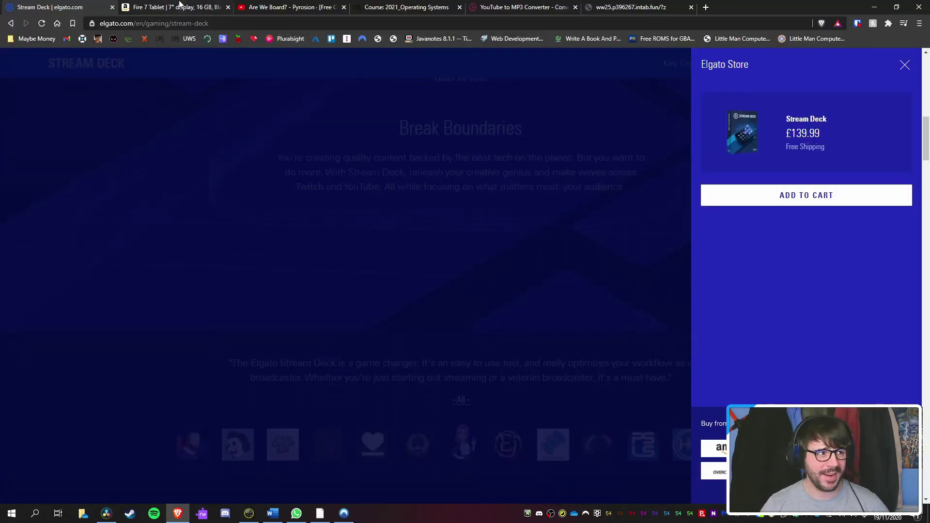
- Switch to the Amazon Fire 7 Tablet tab (16 GB, Black, with Ads, £34.99)
key(ctrl+Tab)
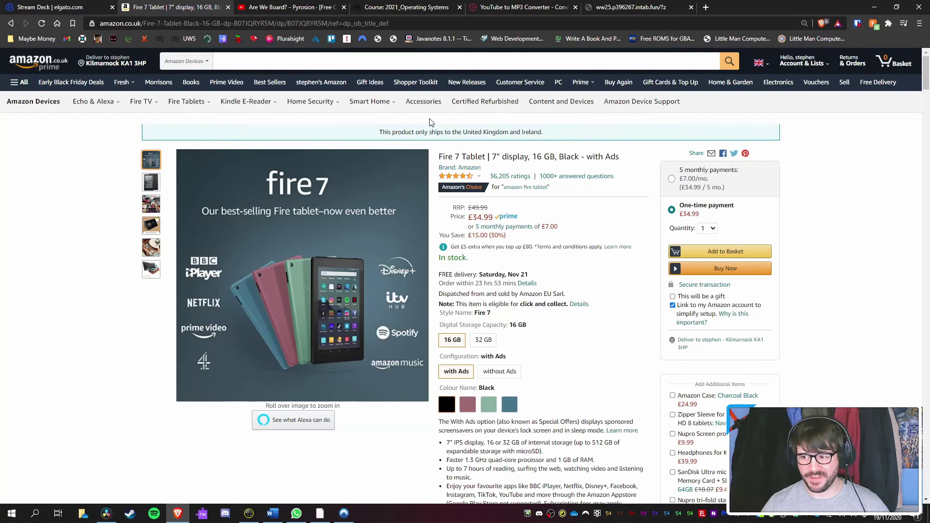